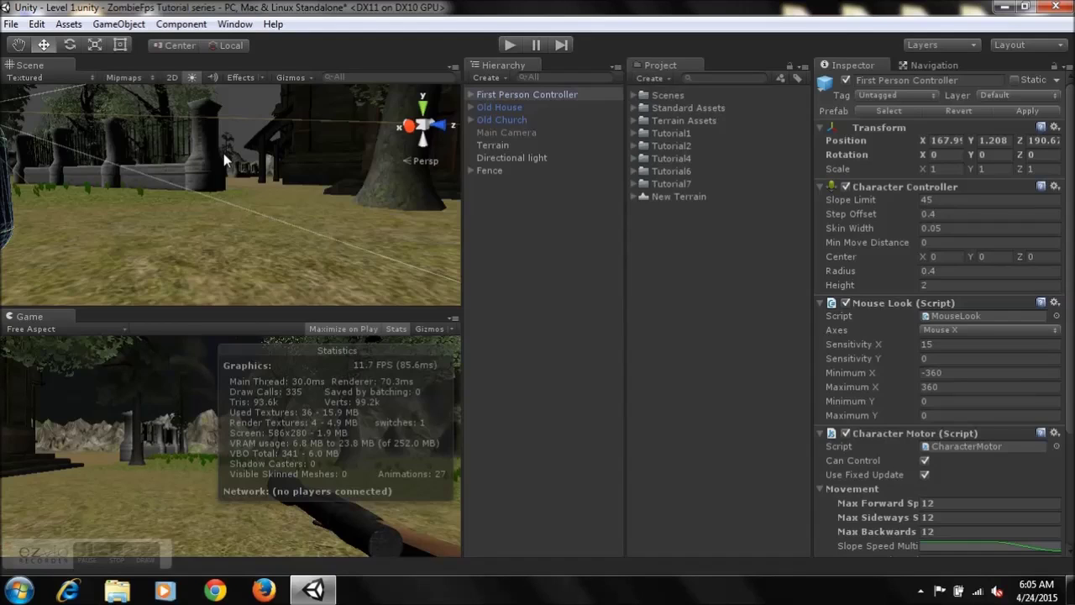
- Examine the level's terrain, trees and buildings around the First Person Controller in the scene view
scroll(227, 156, down, 8)
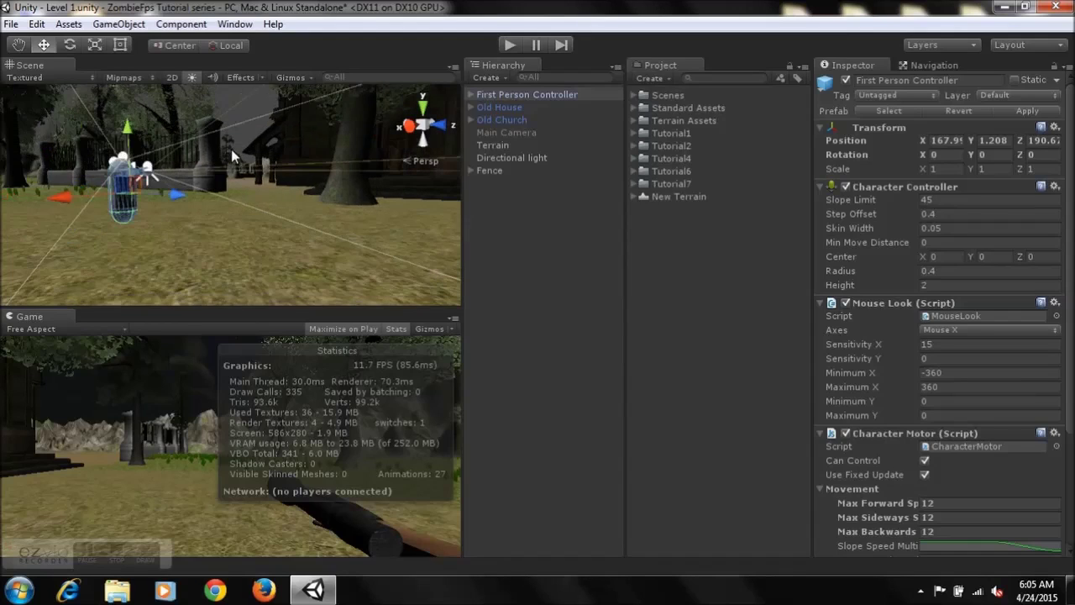
middle_drag(249, 167, 219, 205)
right_drag(219, 205, 243, 229)
scroll(244, 225, down, 5)
scroll(243, 218, down, 3)
middle_drag(236, 207, 532, 190)
right_drag(282, 157, 231, 140)
alt+drag(231, 140, 223, 148)
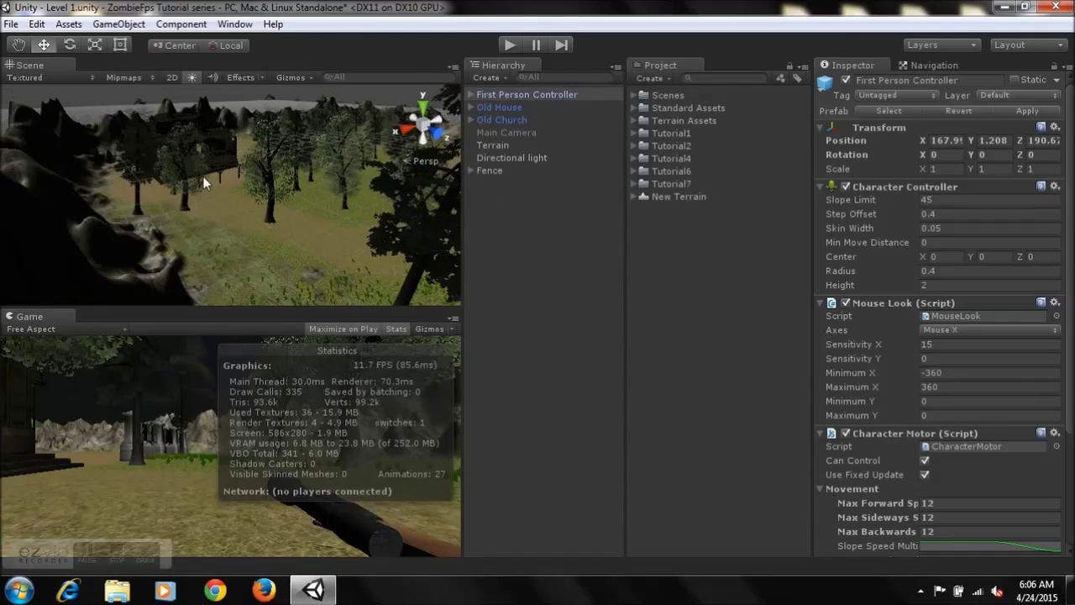
middle_drag(236, 147, 220, 106)
right_drag(220, 105, 169, 106)
alt+drag(167, 102, 308, 109)
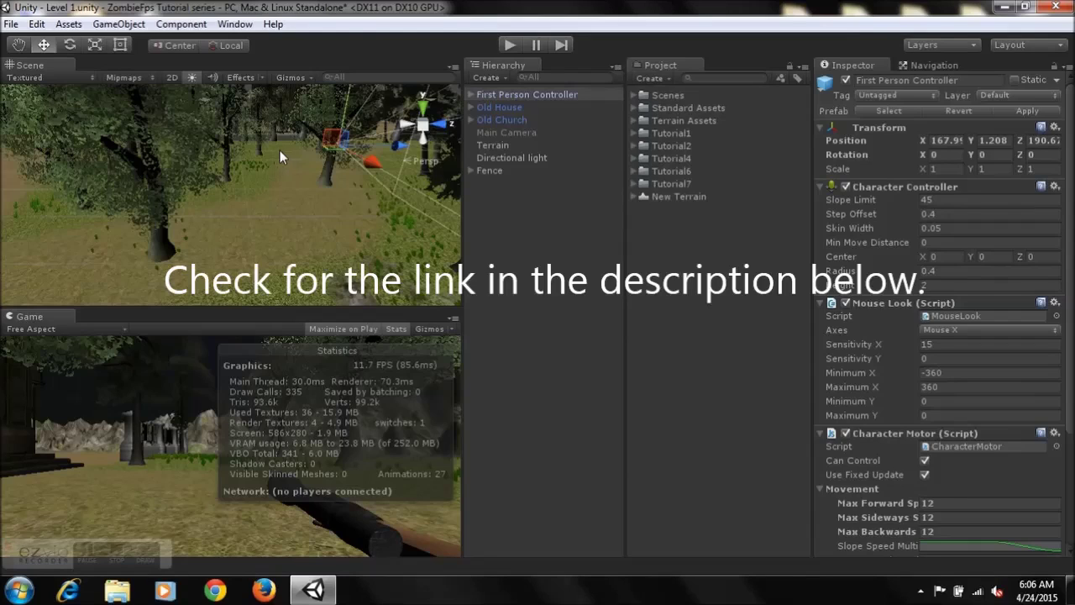
- Expand the Tutorial7 asset folder and look through its church, house, StoneFence and TallFence subfolders
click(643, 183)
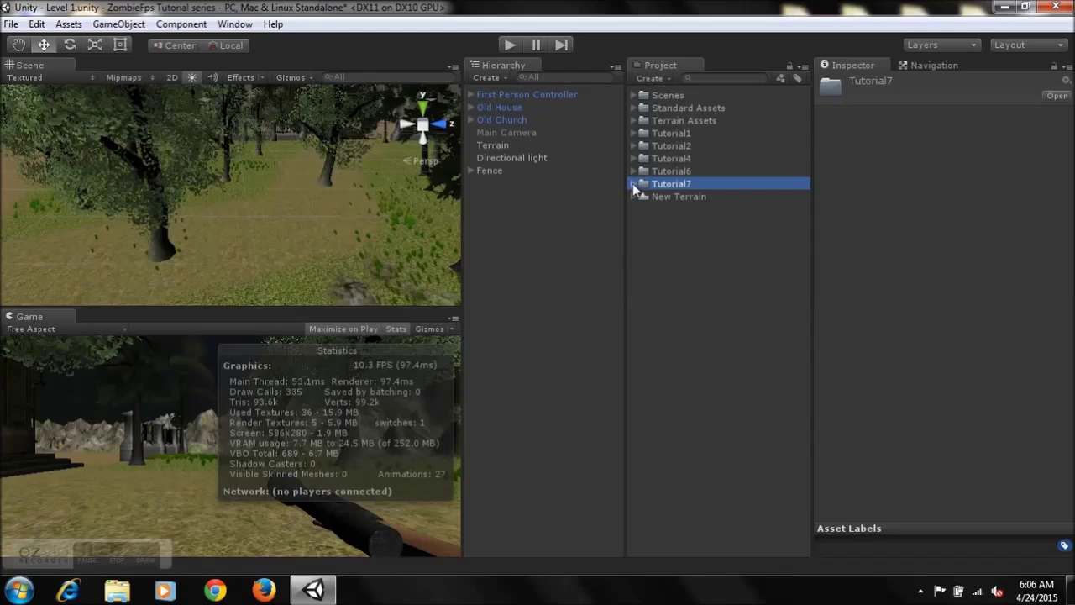
click(633, 183)
click(674, 197)
click(672, 209)
click(681, 222)
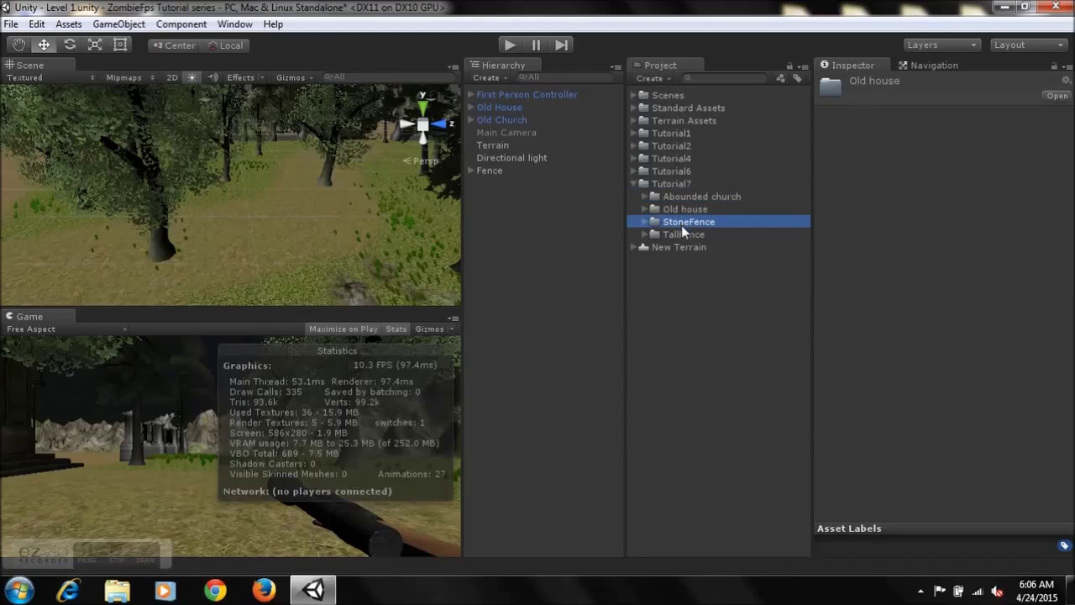
click(681, 234)
- Look over the area among the trees near the stone fence and the building in the scene
right_drag(104, 116, 288, 124)
middle_drag(288, 124, 242, 120)
right_drag(242, 120, 122, 101)
middle_drag(198, 155, 147, 173)
right_drag(183, 181, 246, 186)
scroll(246, 182, up, 2)
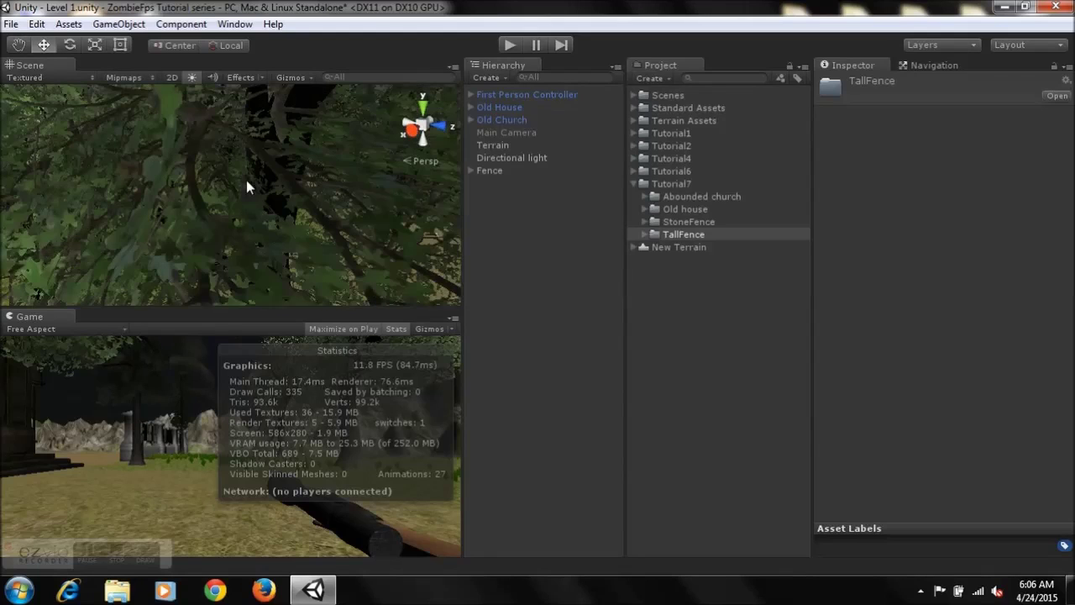
middle_drag(200, 183, 109, 181)
right_drag(133, 180, 179, 168)
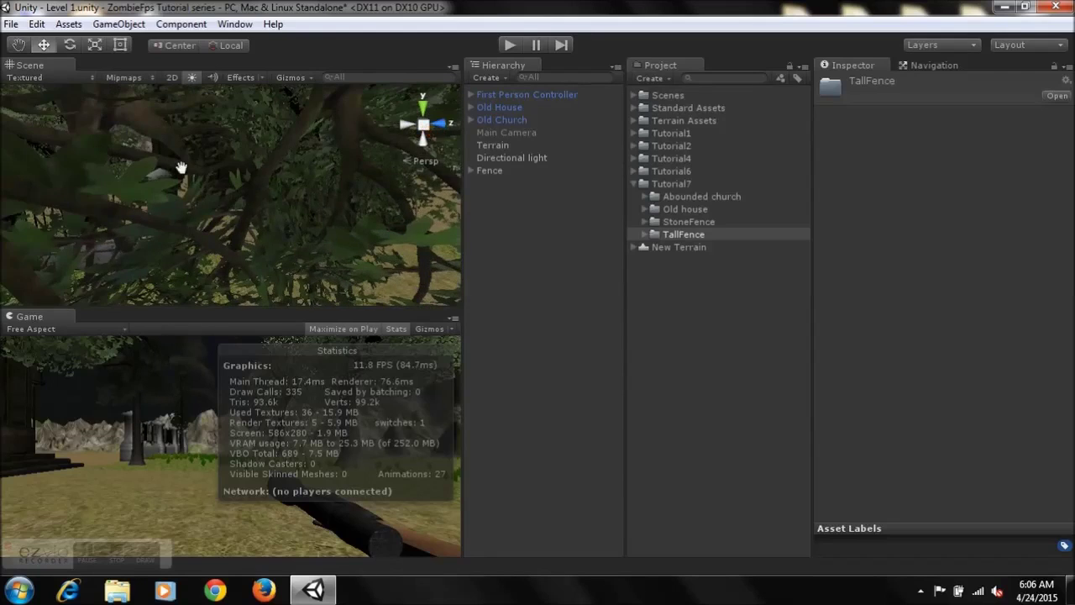
scroll(180, 168, down, 8)
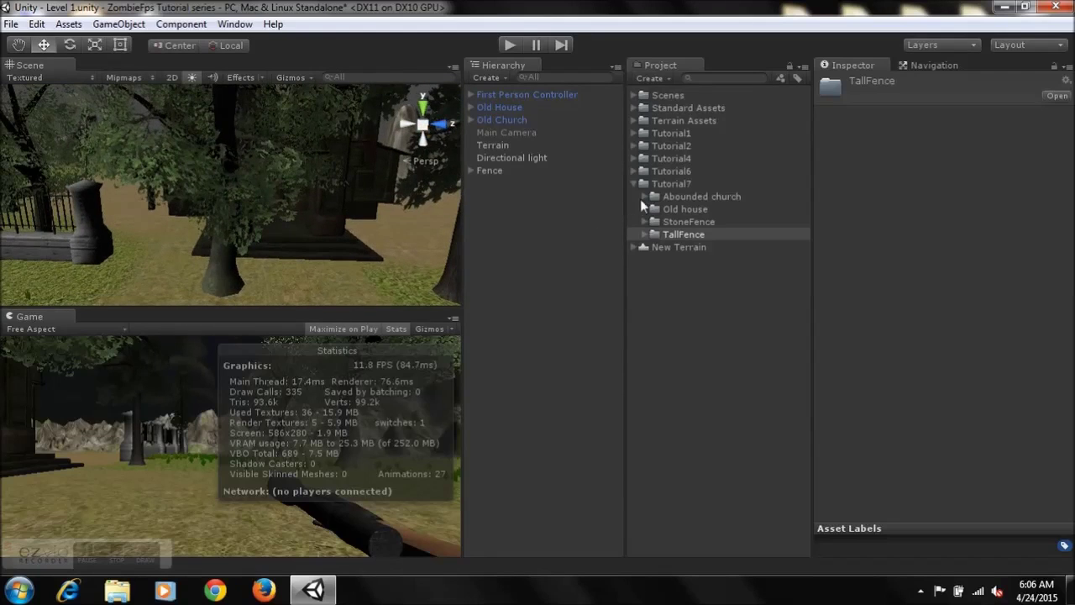
- Try placing the Old Church prefab from the Abounded church assets in the scene, undo it and collapse the folder
click(644, 196)
click(643, 197)
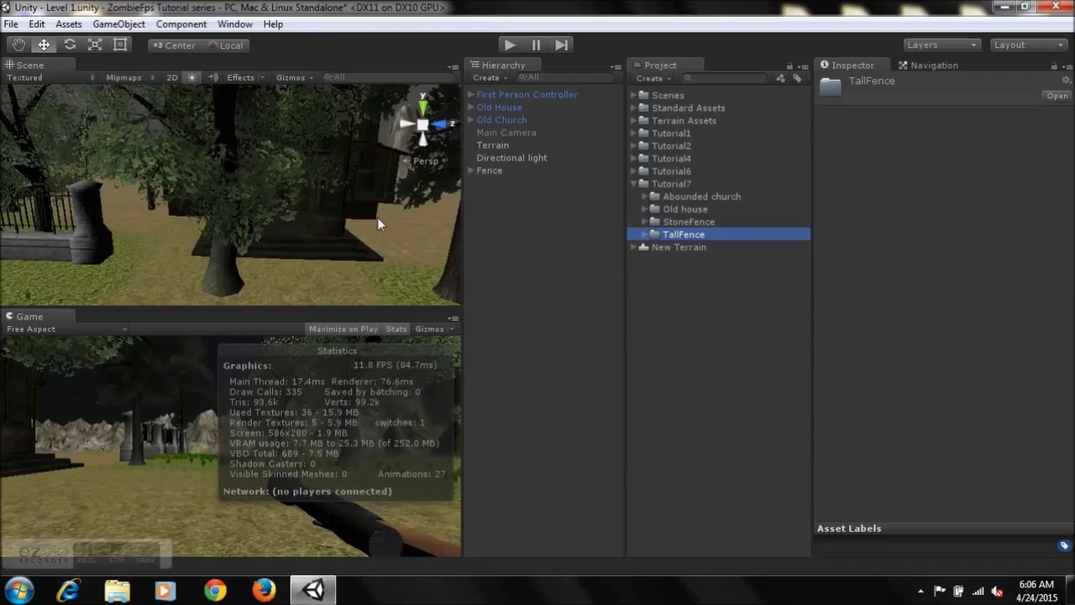
click(644, 196)
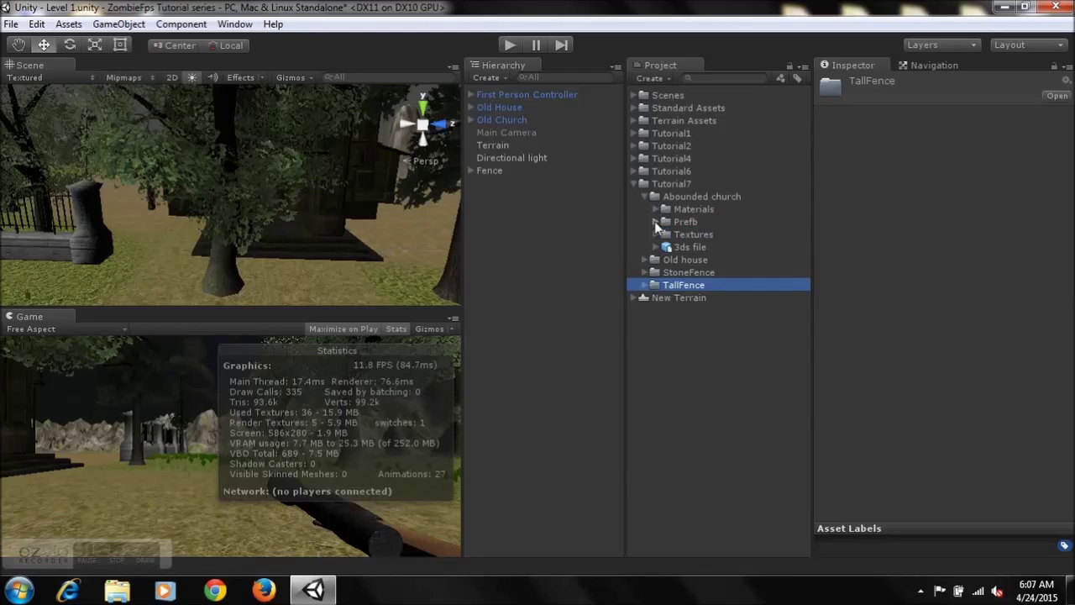
click(655, 222)
drag(714, 235, 41, 191)
scroll(42, 195, down, 15)
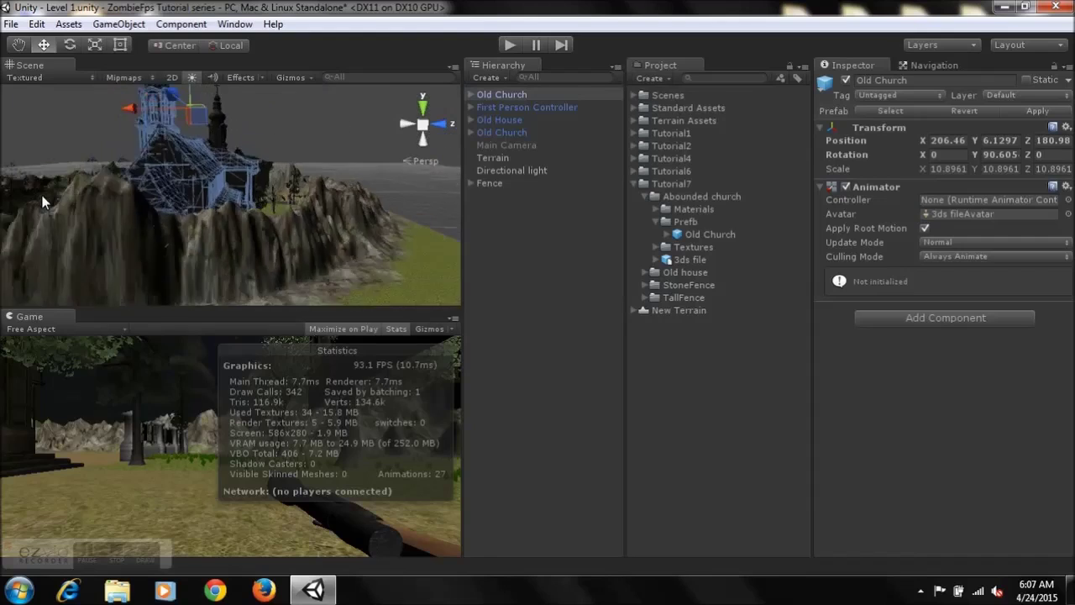
middle_drag(63, 176, 74, 238)
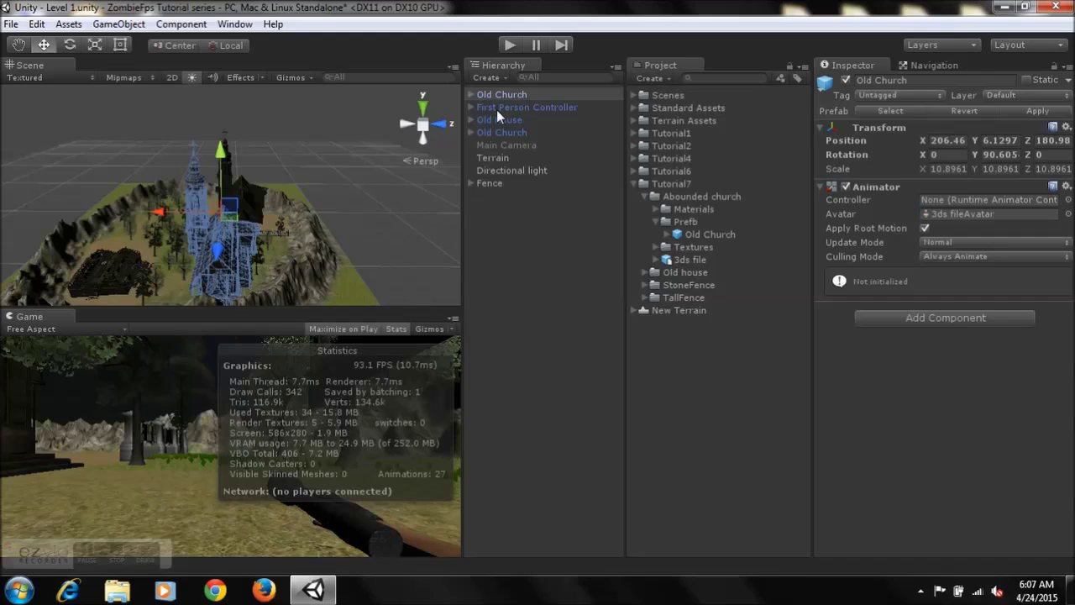
key(ctrl+z)
click(644, 196)
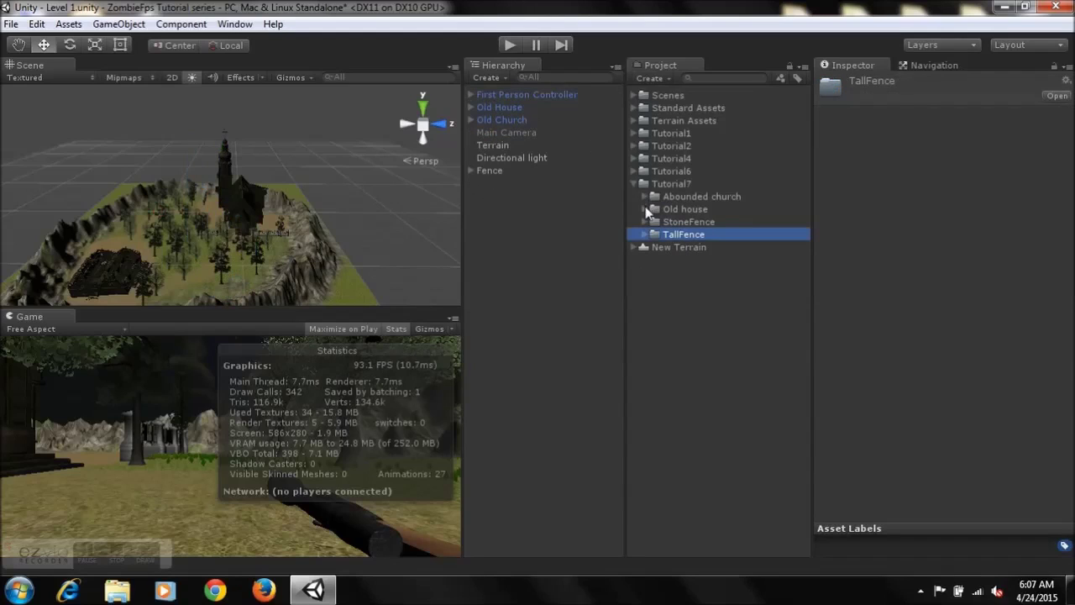
- Try placing the Old House prefab from the Old house assets on the terrain, undo it and collapse the folder
click(645, 209)
click(657, 235)
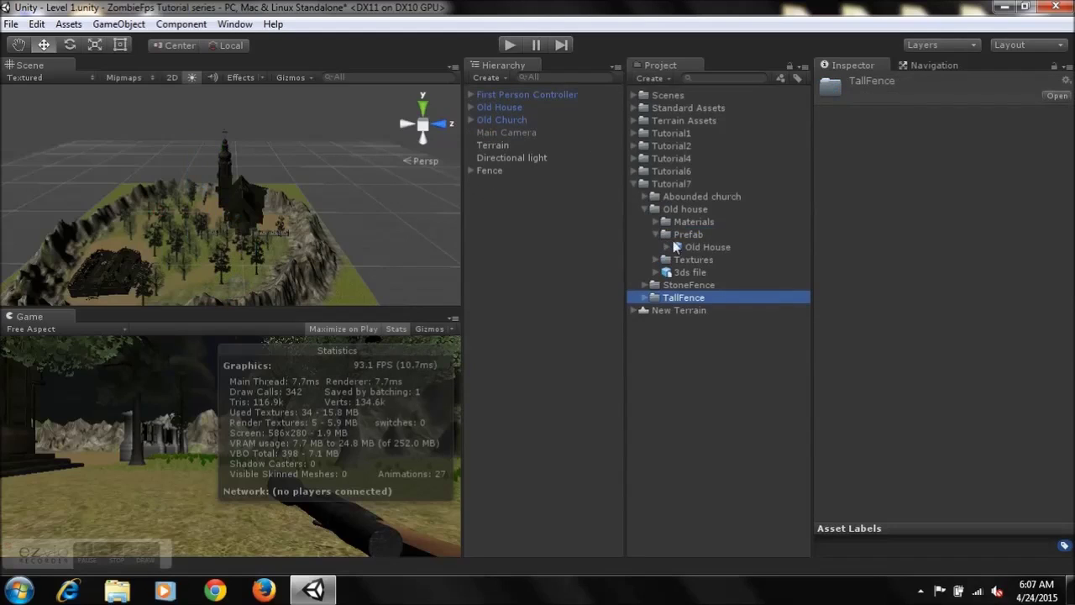
drag(695, 247, 186, 251)
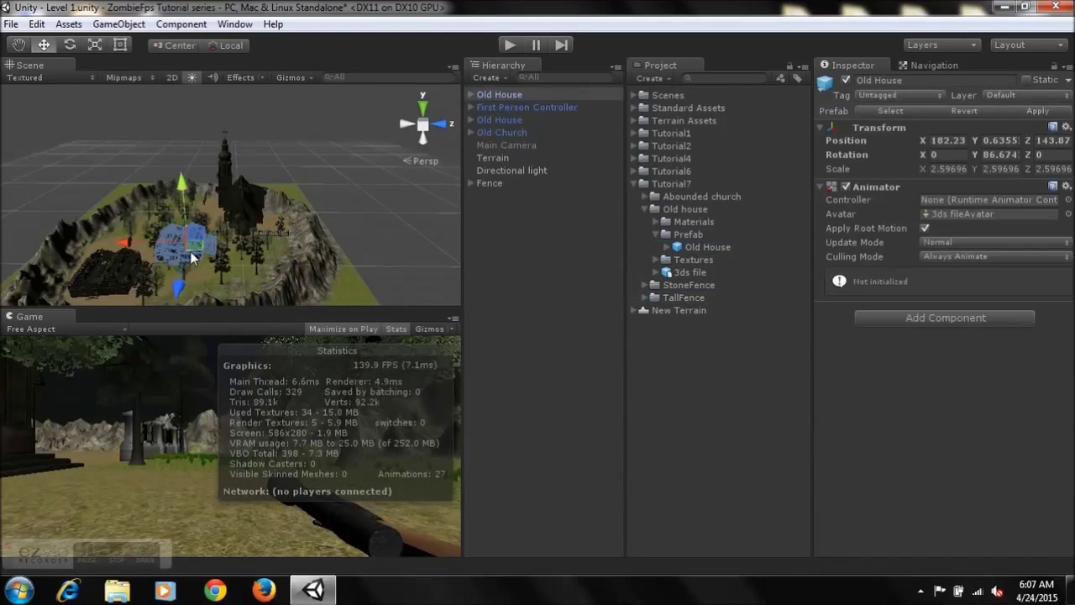
key(ctrl+z)
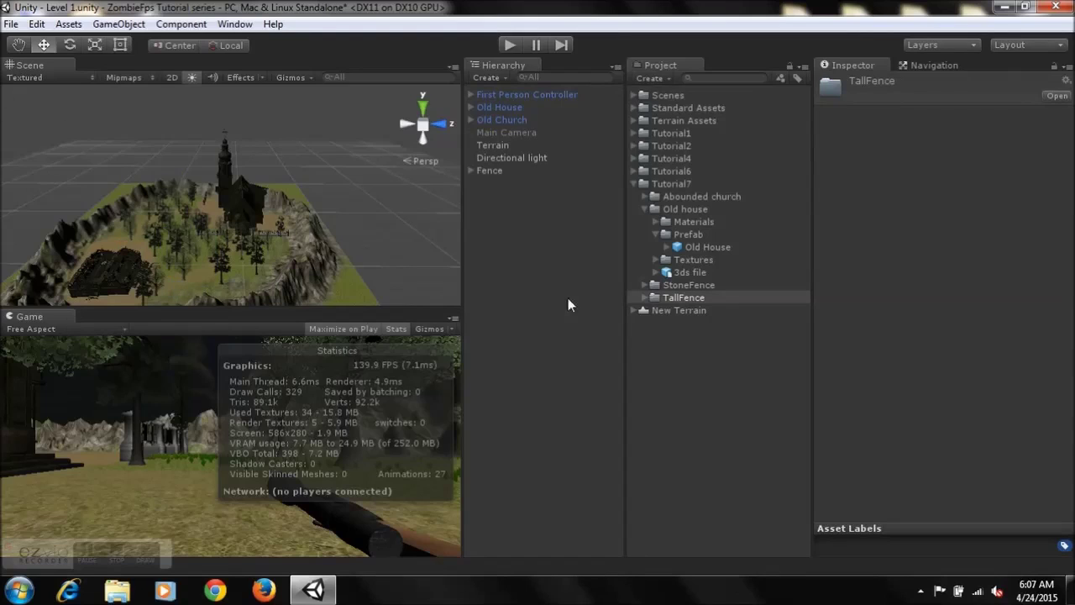
mouse_move(690, 248)
mouse_down()
mouse_move(89, 401)
mouse_move(116, 406)
mouse_move(91, 381)
mouse_move(123, 244)
mouse_move(689, 247)
mouse_up()
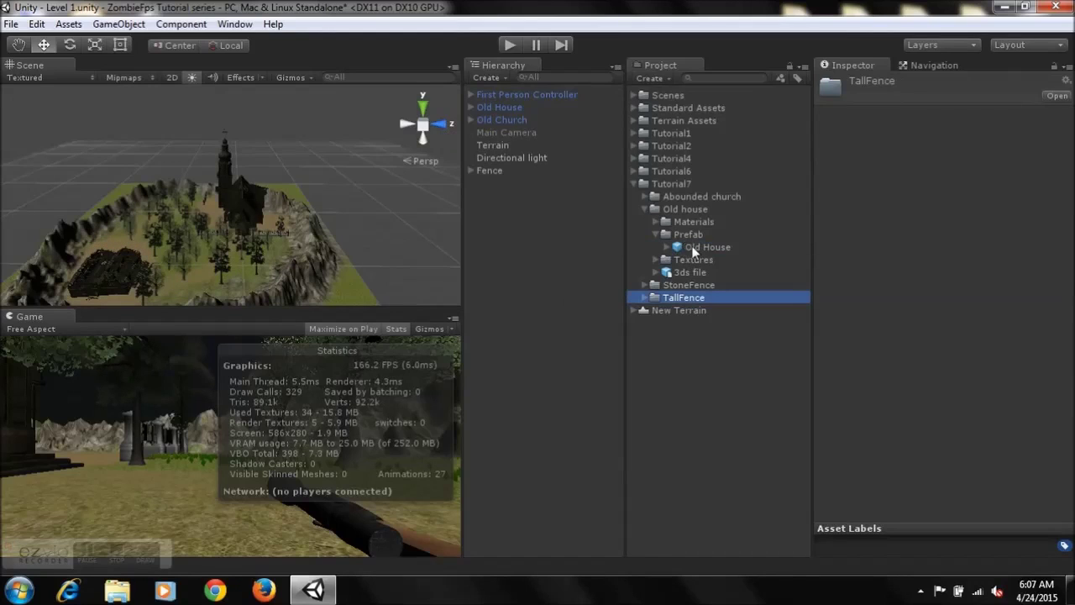
click(655, 235)
click(655, 247)
click(655, 247)
click(645, 208)
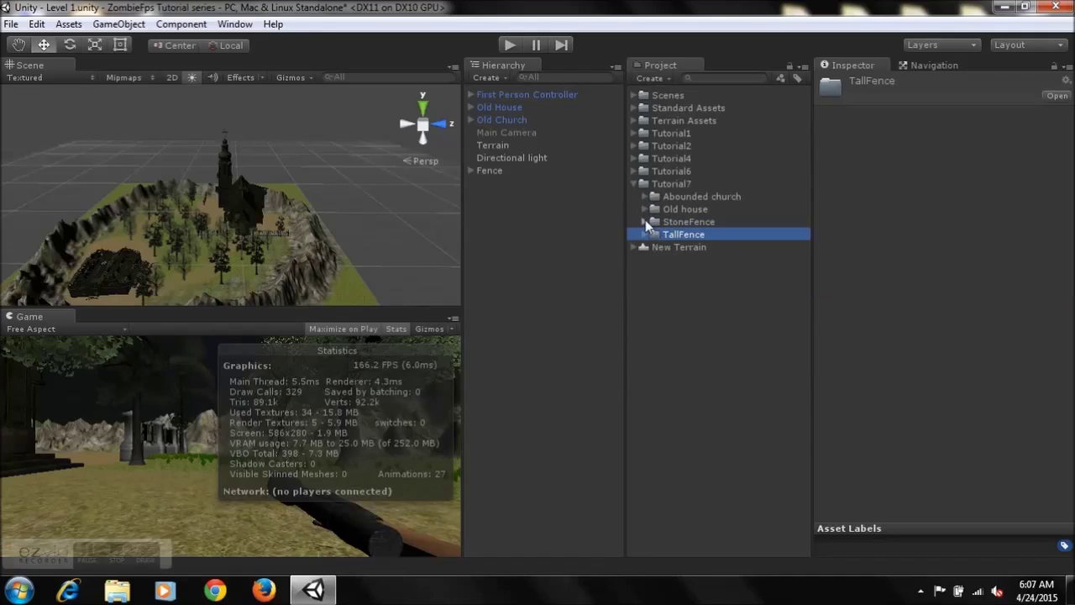
- Open the StoneFence Prefabs folder and preview its post, wall and Fence_post_and_wall prefabs
click(645, 221)
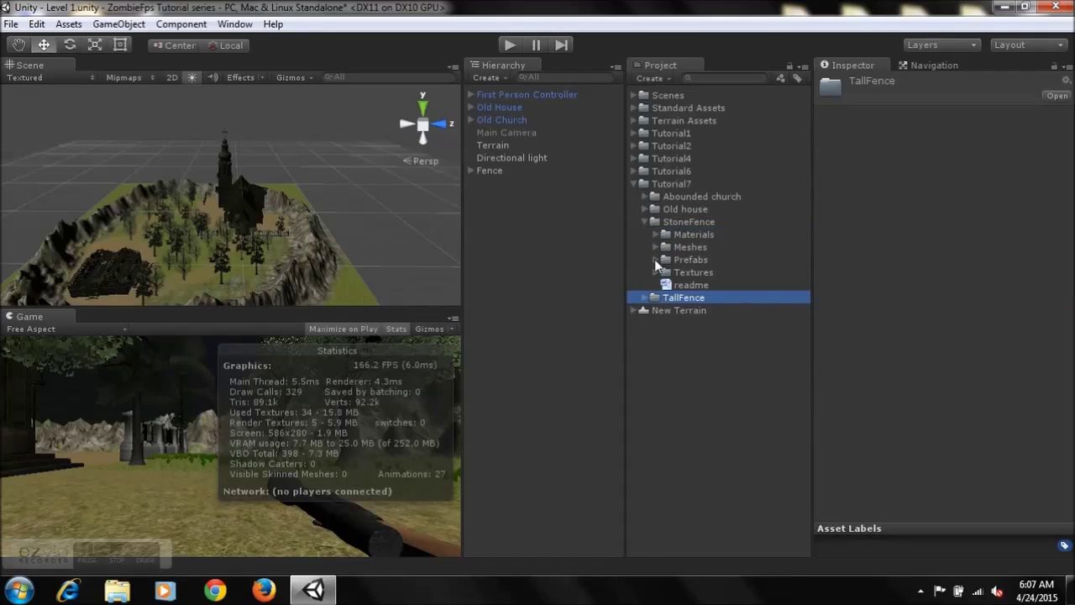
click(655, 259)
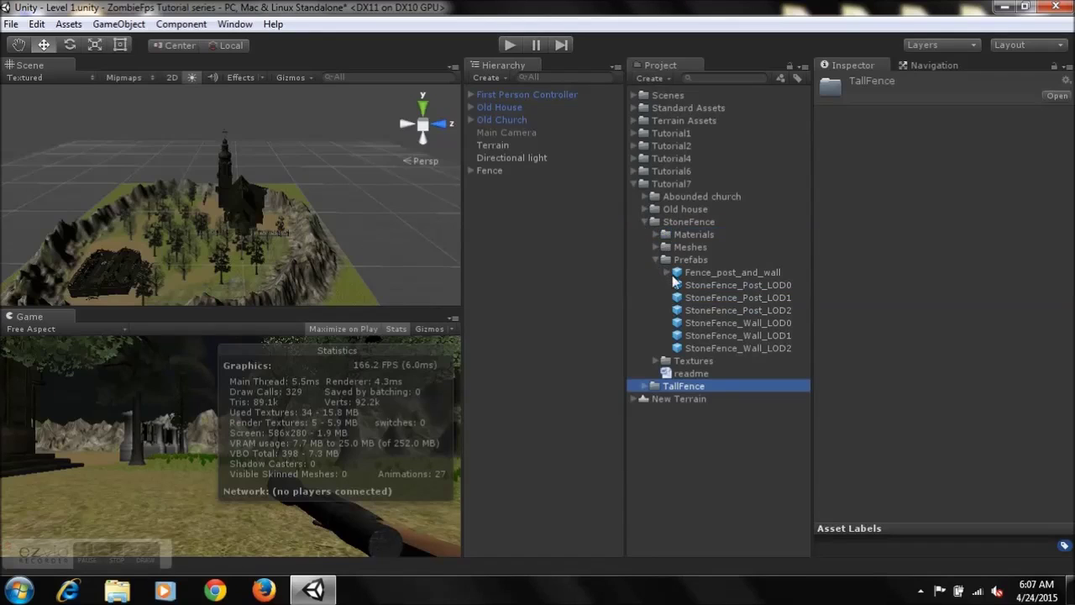
click(706, 289)
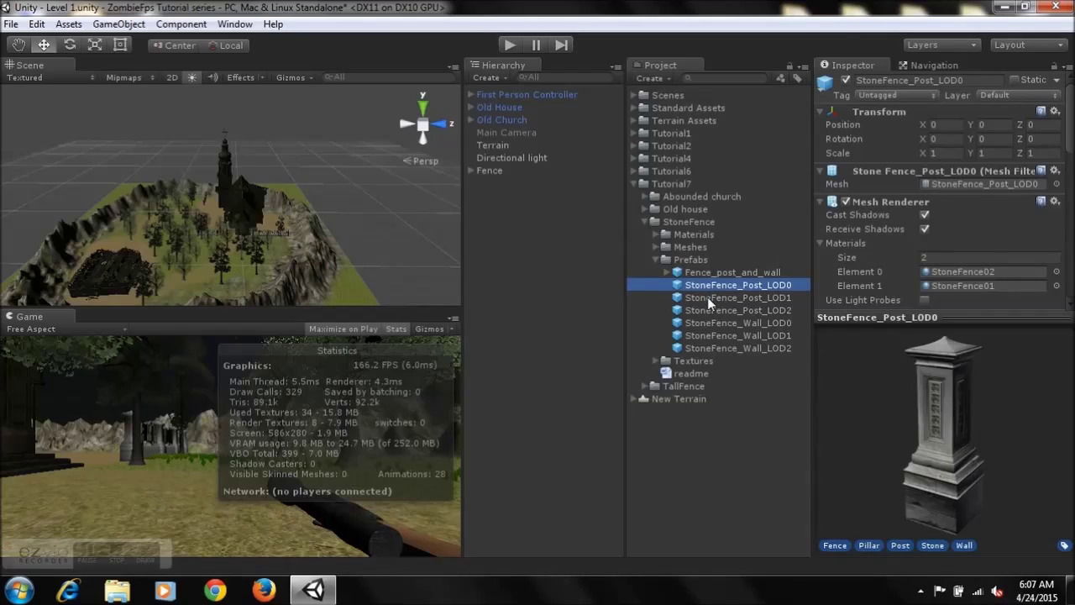
click(731, 297)
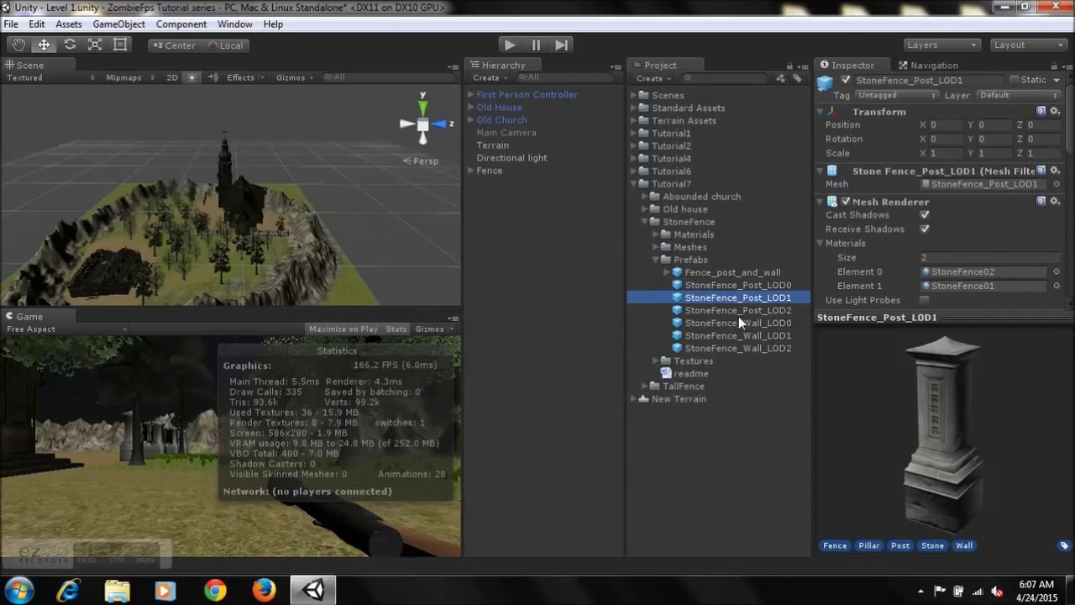
click(733, 310)
click(747, 262)
click(748, 286)
click(748, 298)
click(753, 311)
click(756, 335)
click(757, 347)
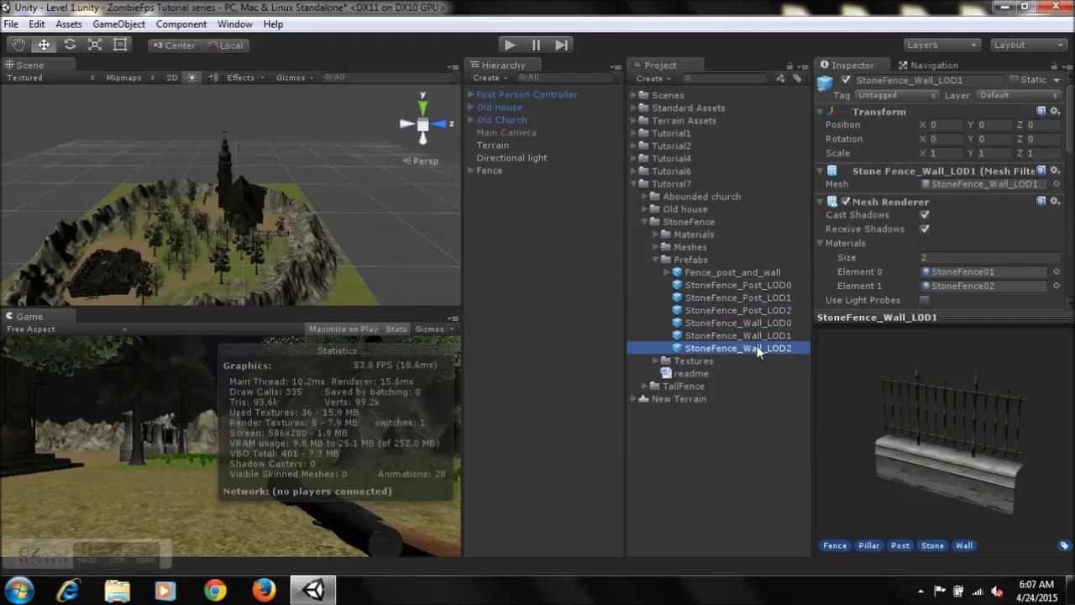
click(751, 320)
click(741, 272)
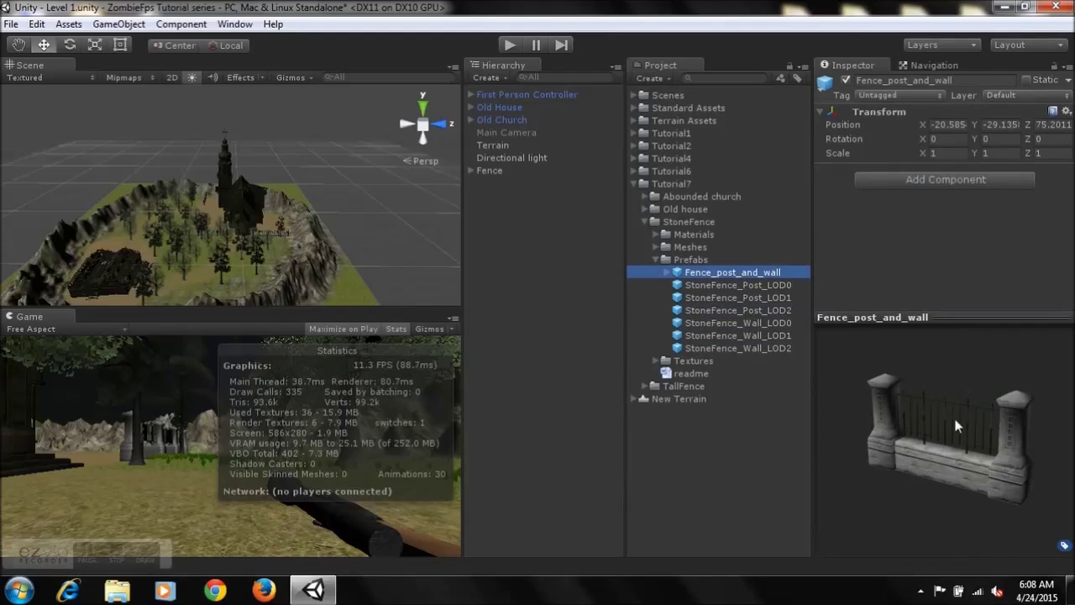
- Try placing the Fence_post_and_wall prefab on the terrain, inspect it up close and delete it from the scene
drag(733, 272, 198, 272)
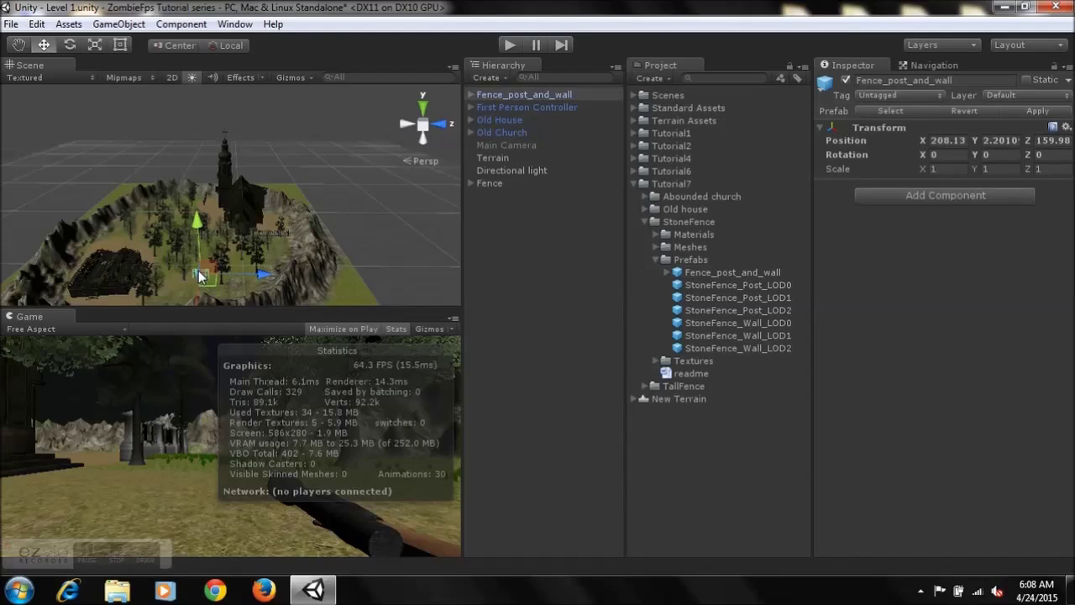
key(f)
middle_drag(200, 211, 201, 142)
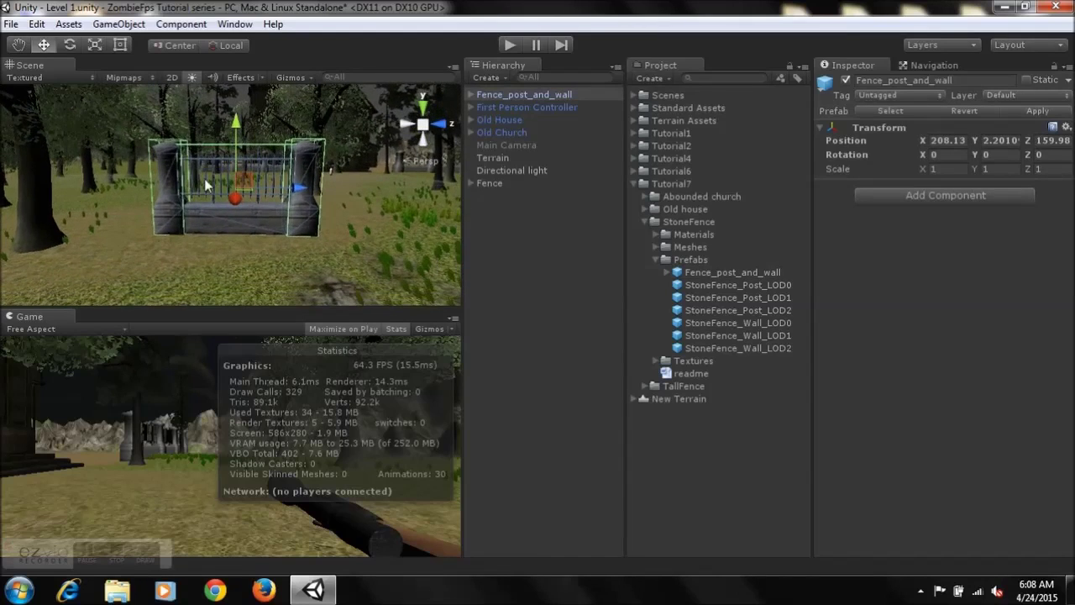
scroll(204, 178, up, 4)
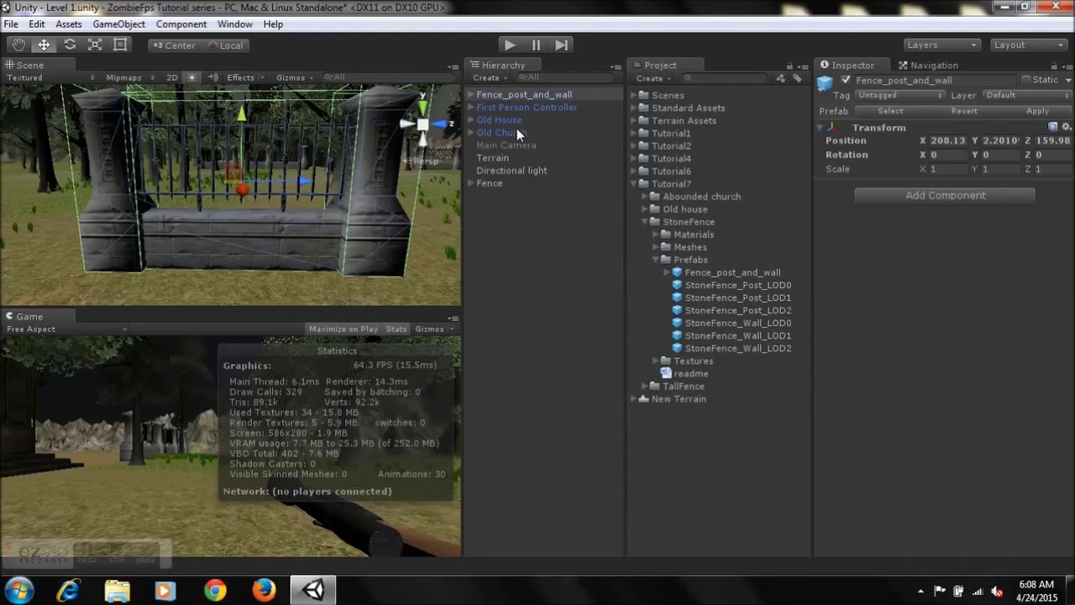
key(Delete)
right_drag(364, 169, 467, 199)
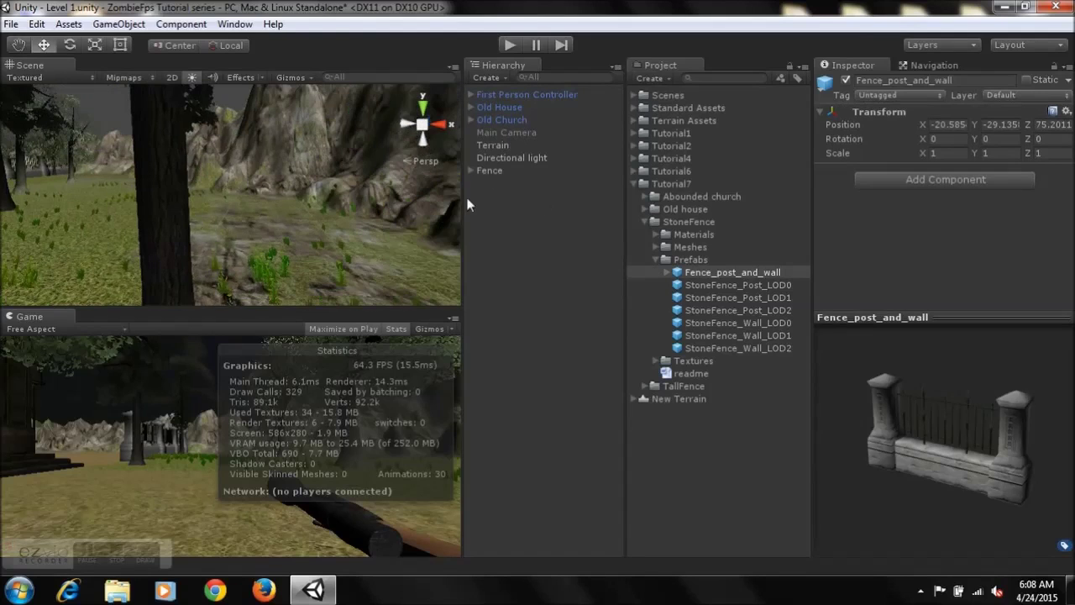